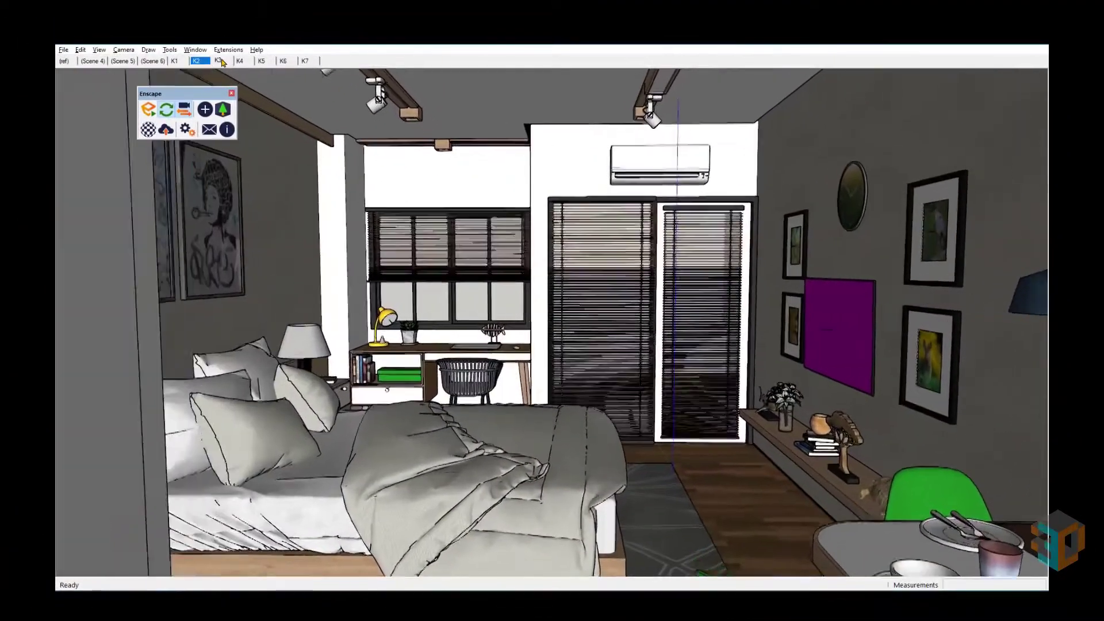
Switch to the K4 scene and sample the TV screen's magenta Layar TV material
left_click(219, 61)
left_click(239, 61)
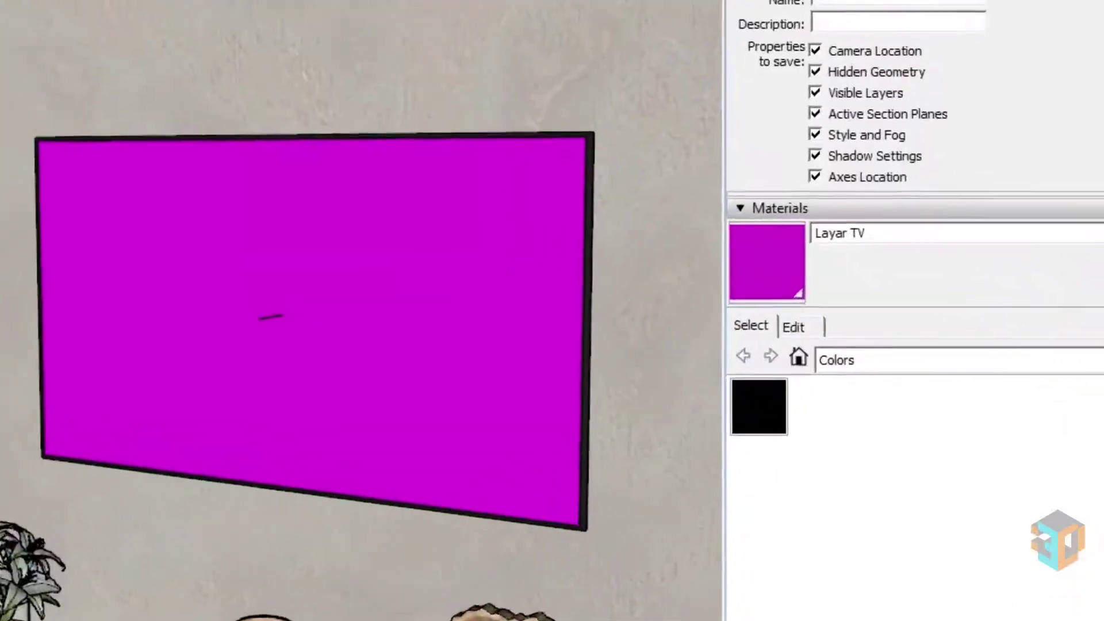
left_click(851, 319)
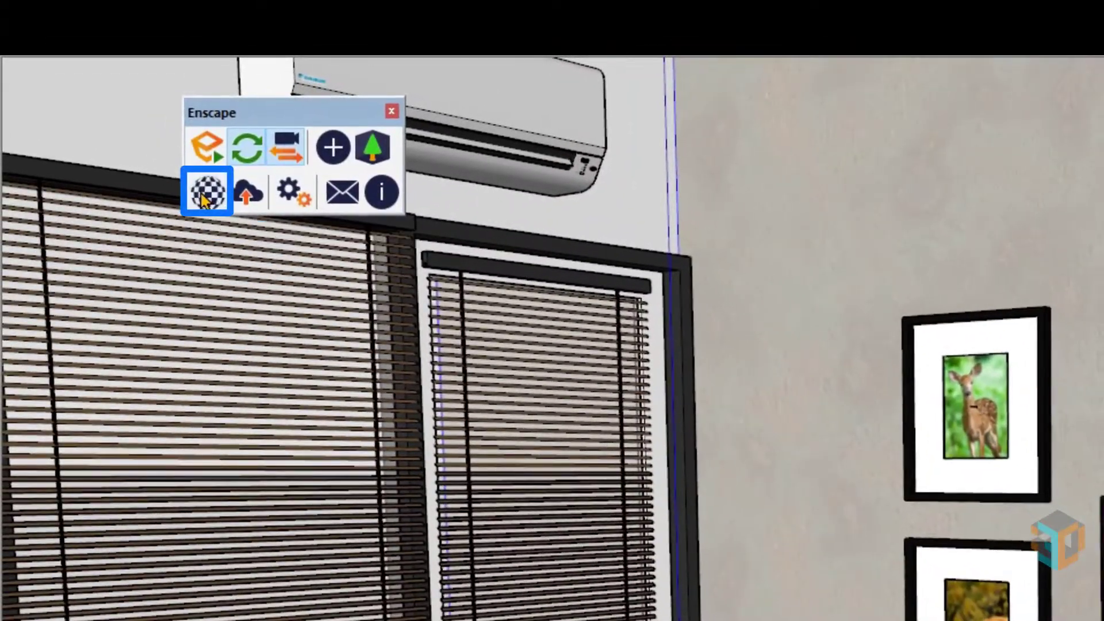
Set 'Race Track Wide Shot-Stock Video.mov' as the Layar TV material's Enscape albedo texture
left_click(202, 196)
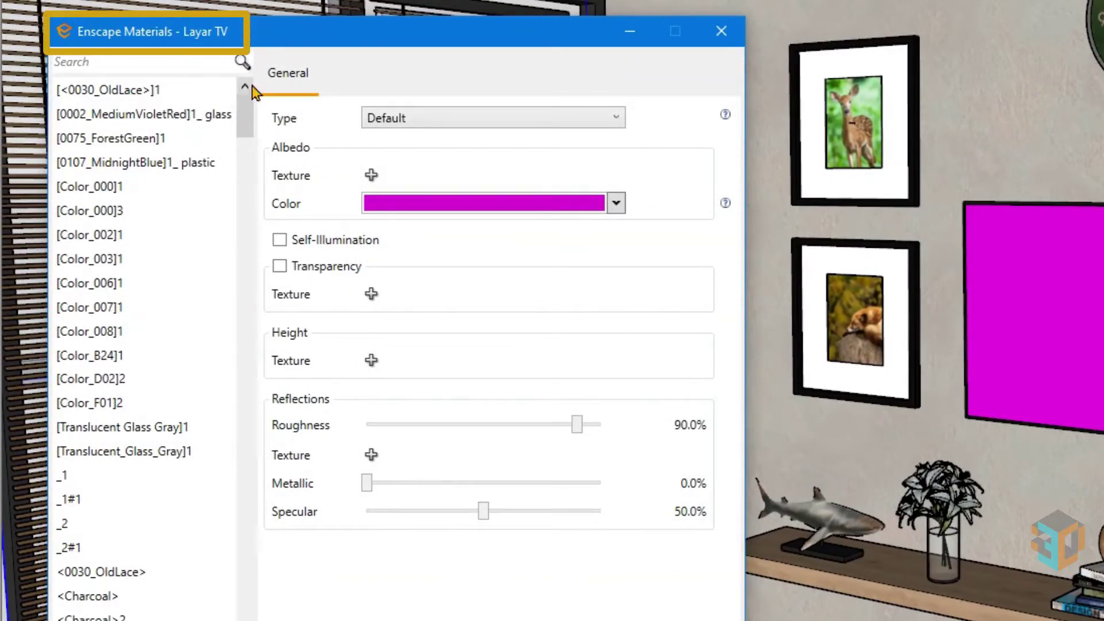
left_click_drag(252, 118, 265, 406)
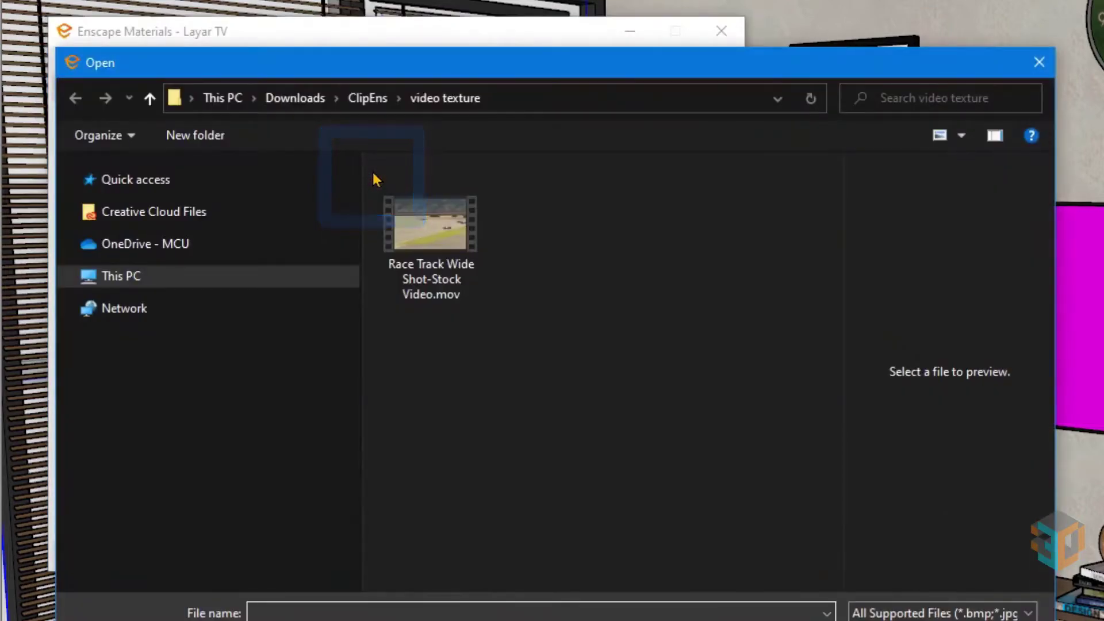
left_click(418, 230)
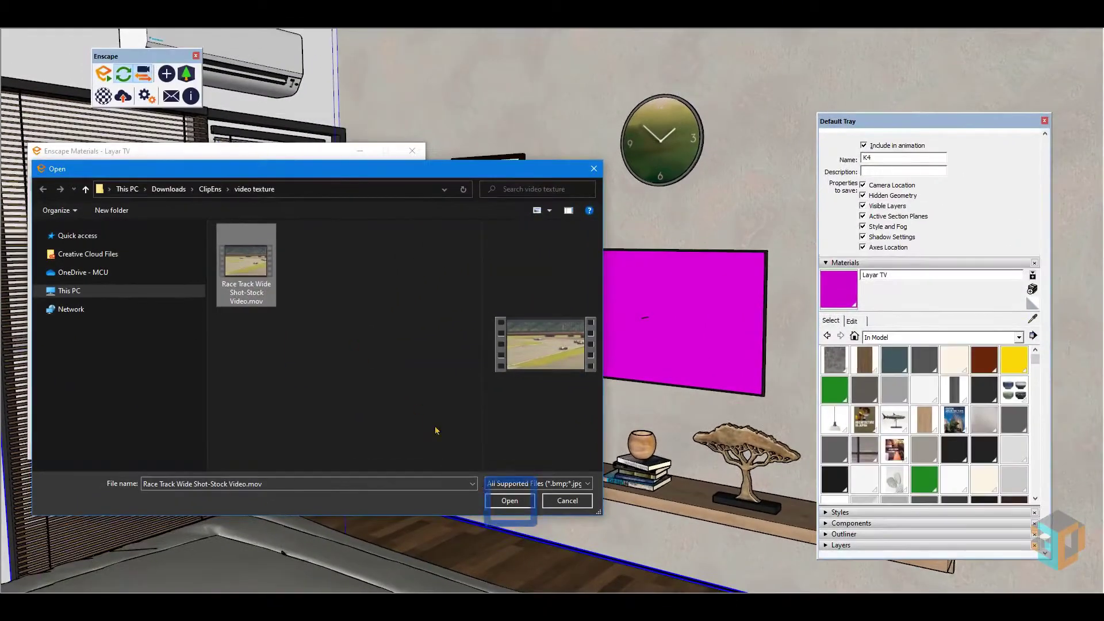
left_click(509, 501)
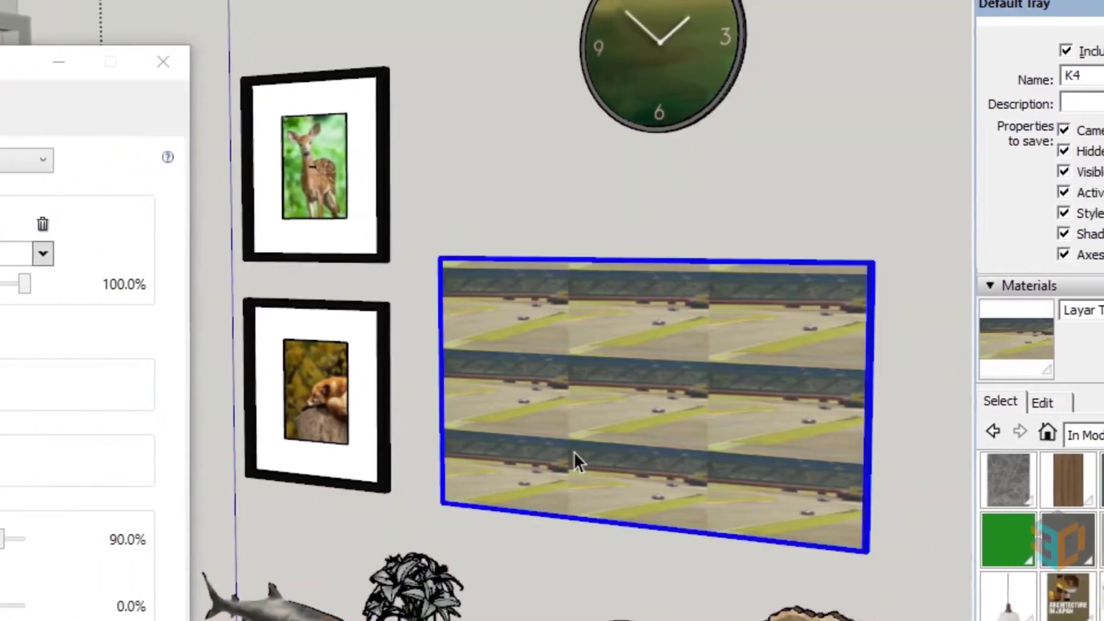
Inside the TV group, move and enlarge the screen face's texture so one race-track frame fills it
double_click(574, 450)
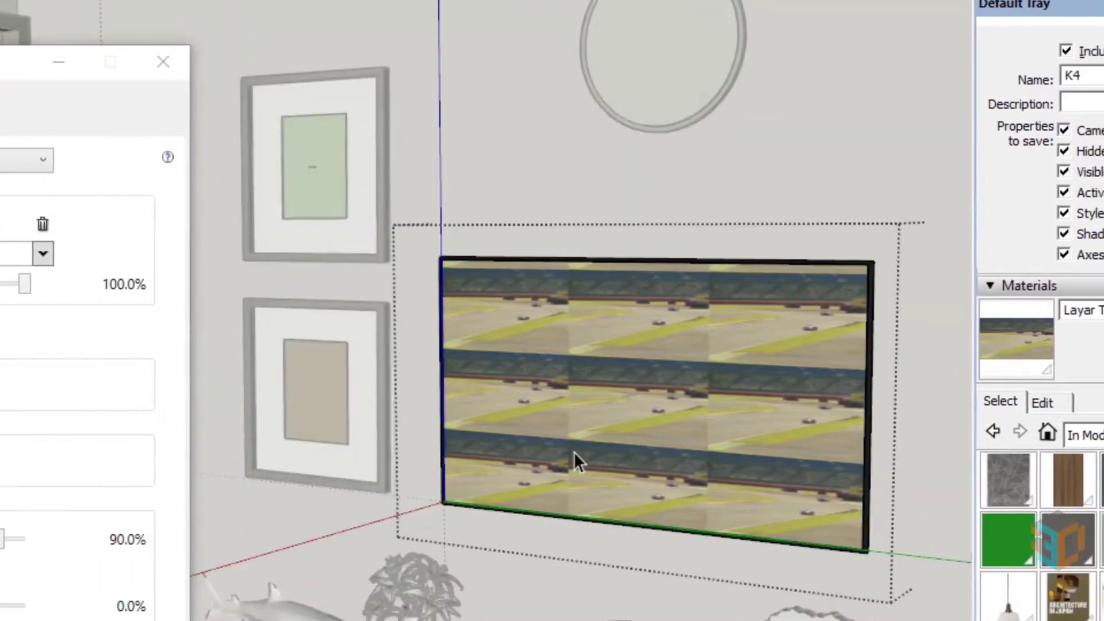
left_click(573, 451)
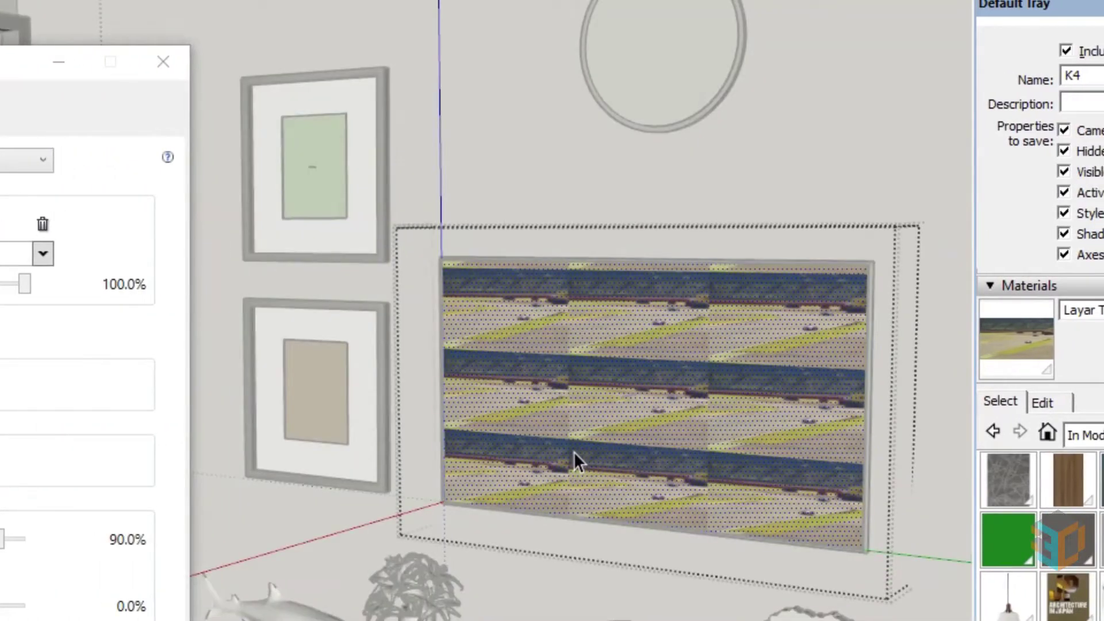
right_click(642, 414)
mouse_move(702, 500)
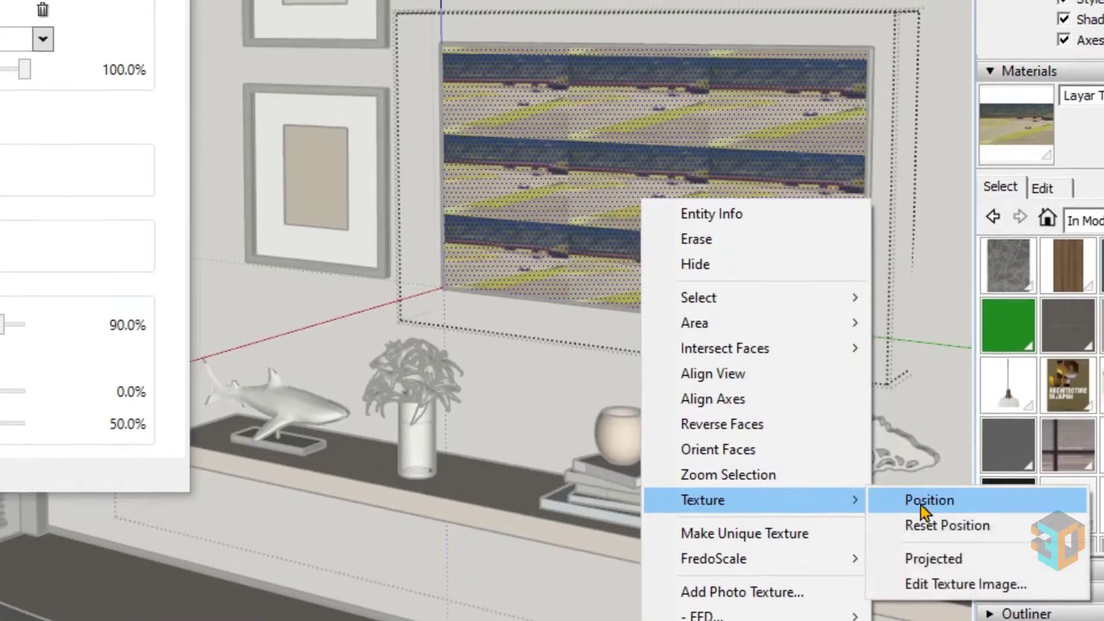
left_click(920, 500)
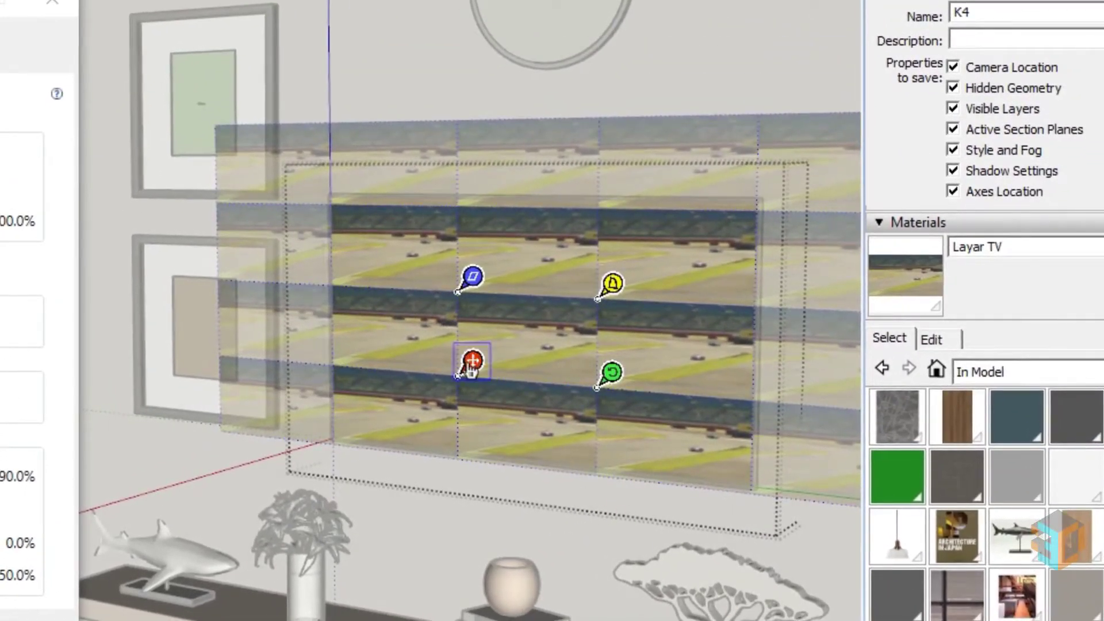
left_click_drag(471, 369, 341, 423)
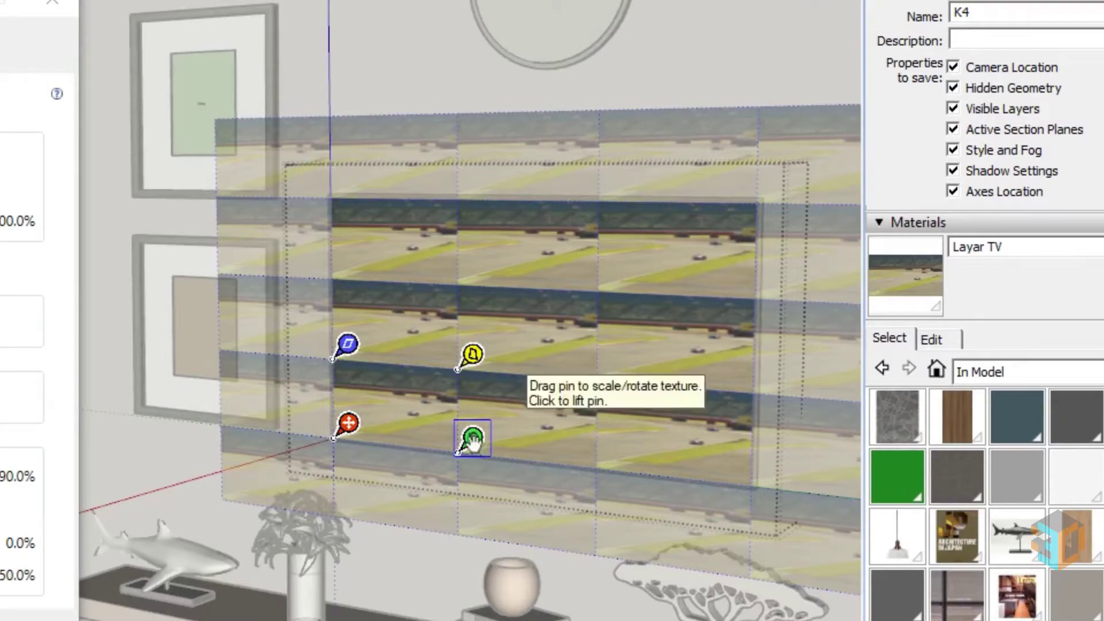
left_click_drag(472, 440, 799, 476)
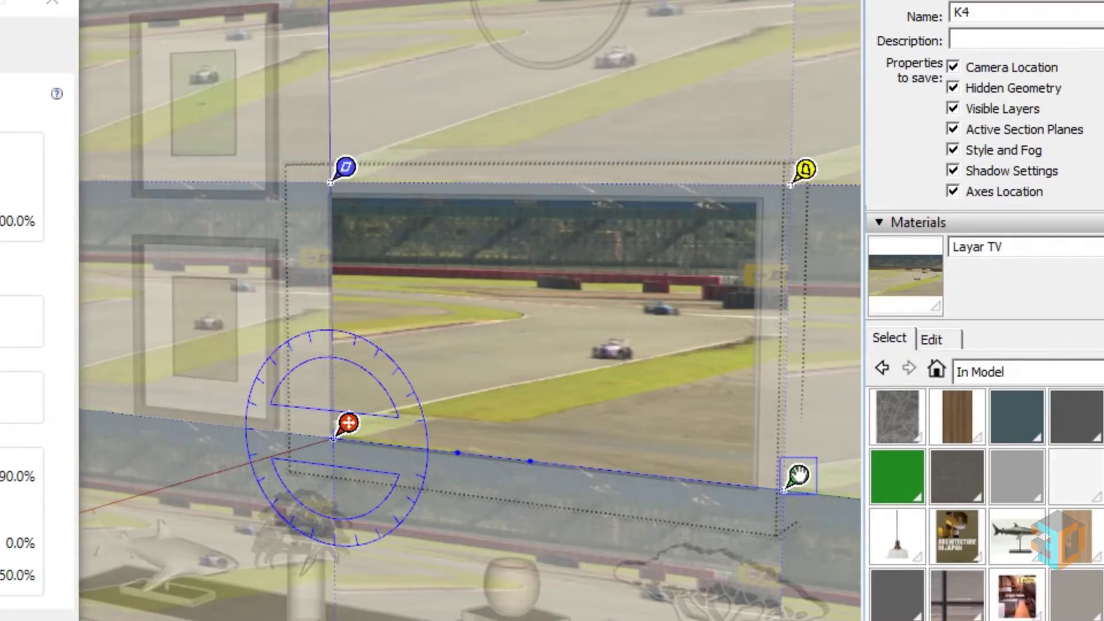
left_click_drag(798, 474, 800, 475)
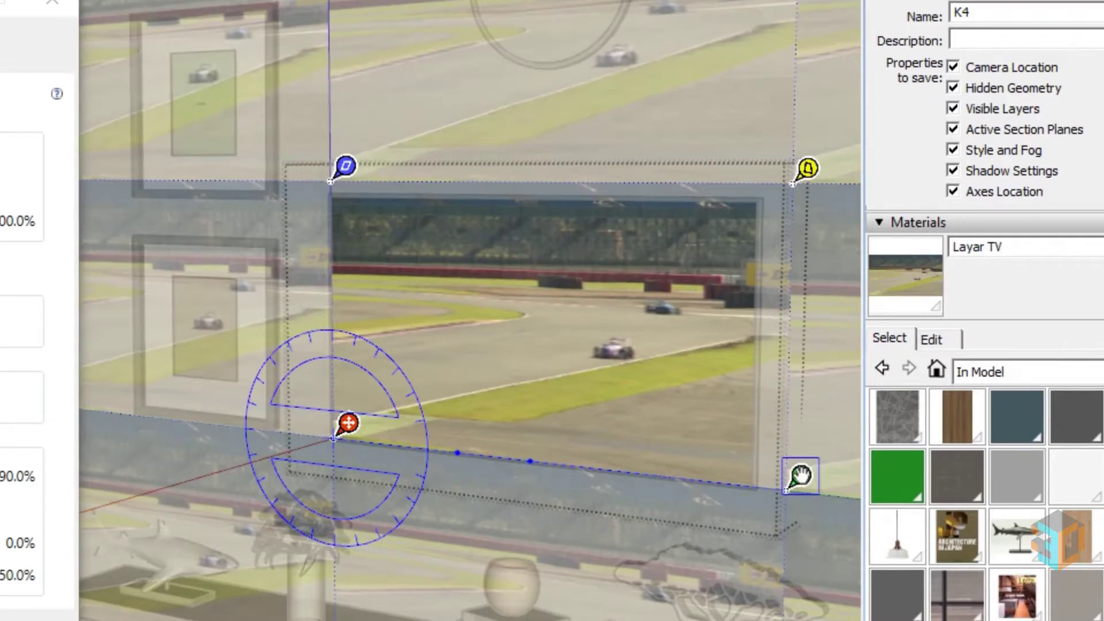
right_click(554, 350)
left_click(597, 363)
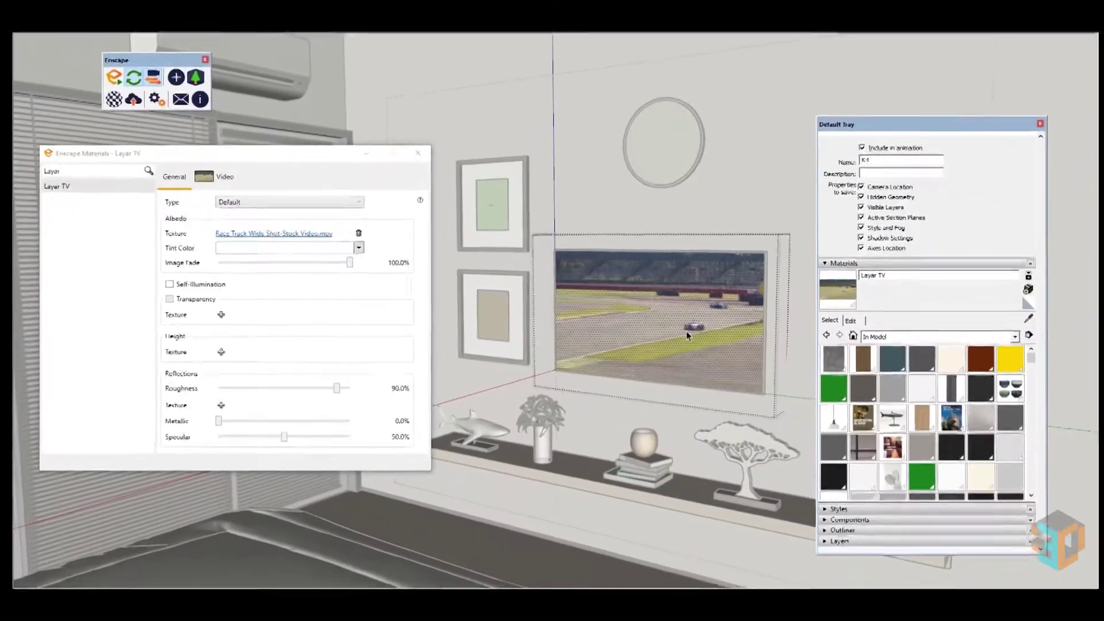
Exit the TV group and clear the selection
left_click(771, 162)
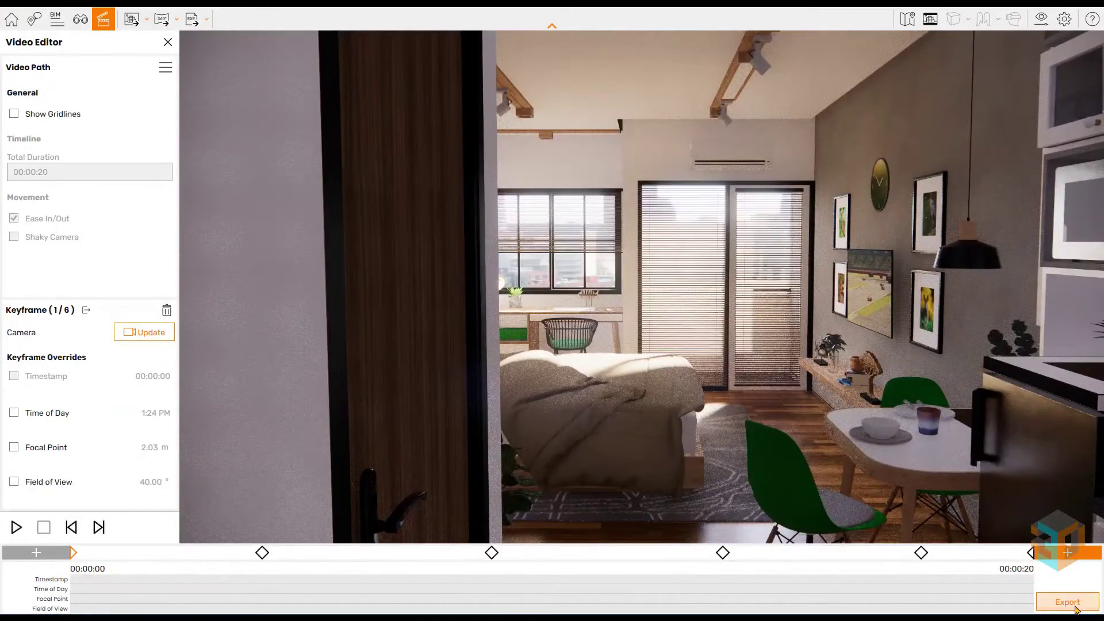
Export the walkthrough as a Full HD, Maximum quality, 30 fps MP4 named LayarTV
left_click(1075, 607)
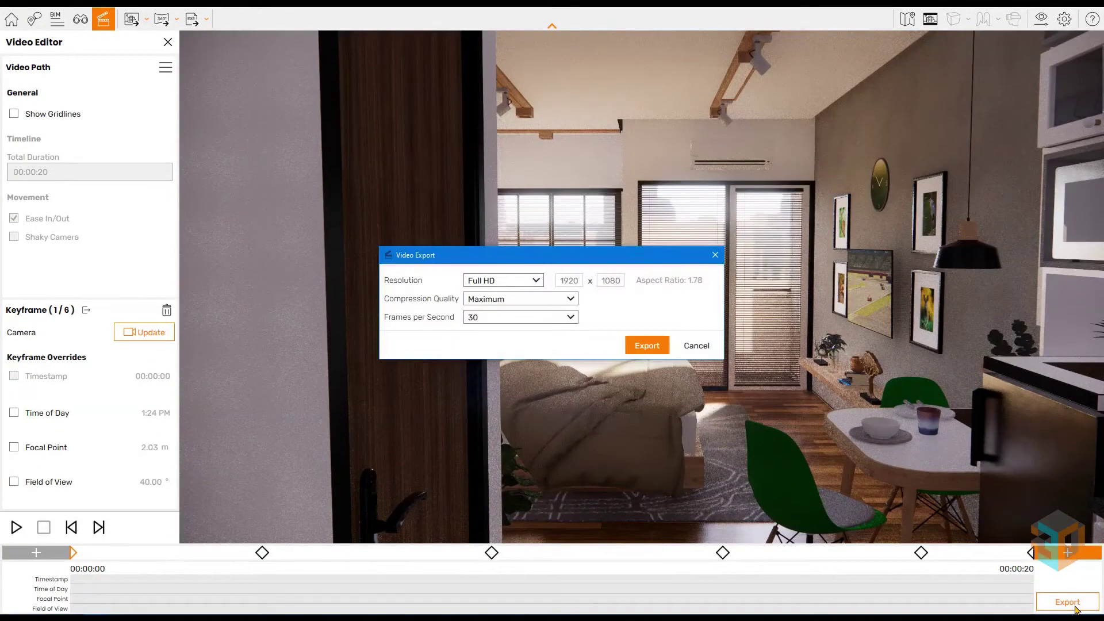
left_click(656, 347)
type("ti")
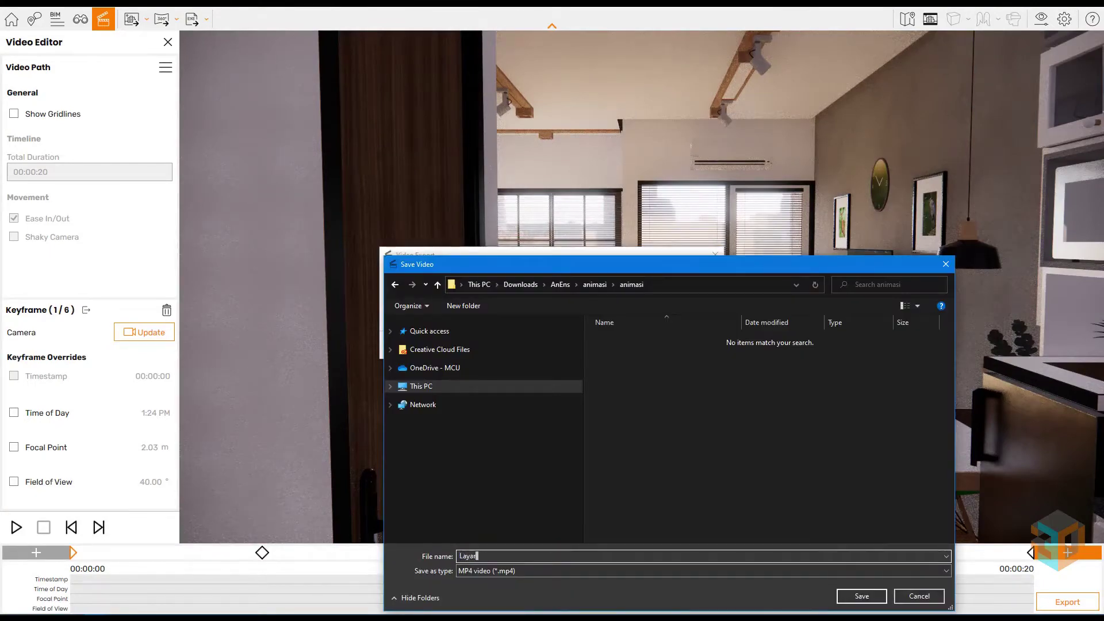
key("Return")
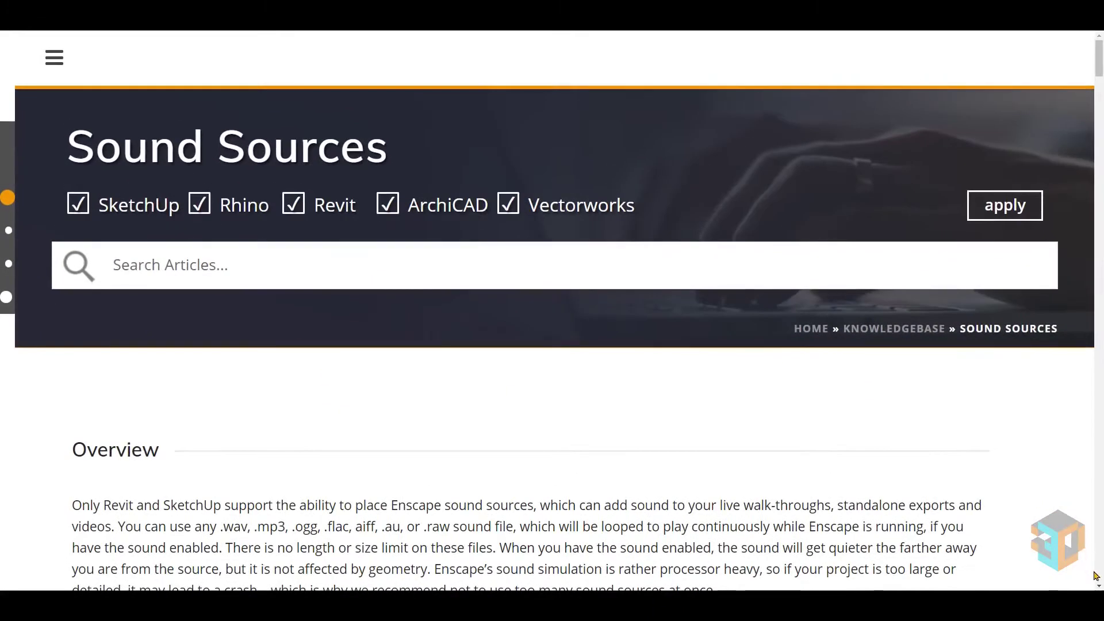
scroll(1095, 575, "down", 3)
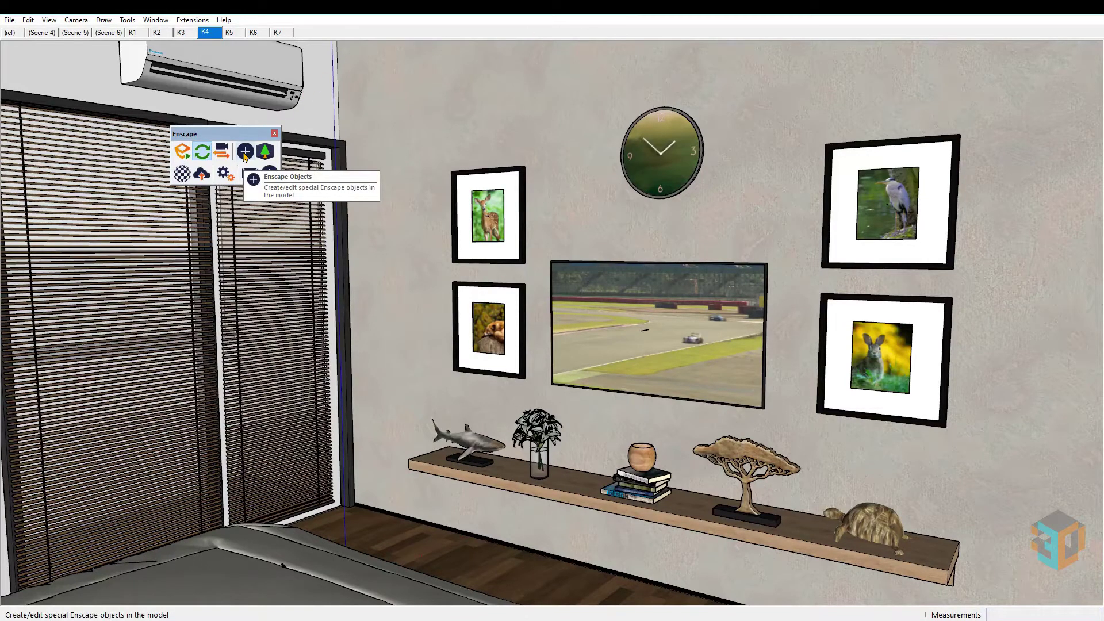
Add an Enscape sound source using the race-car muffled engine mp3
left_click(245, 152)
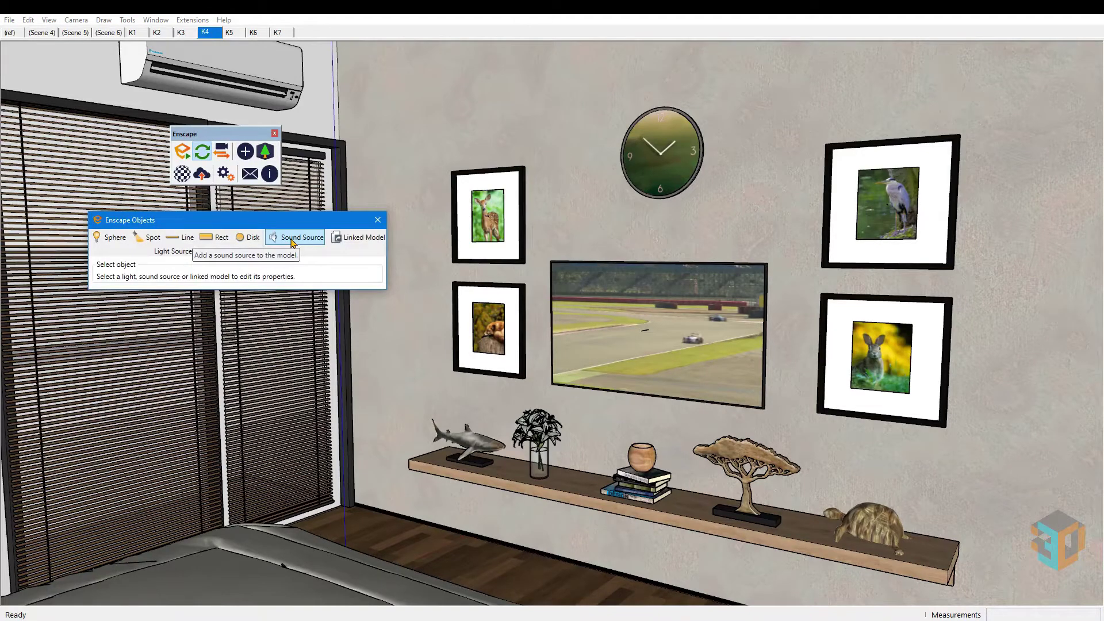
left_click(293, 238)
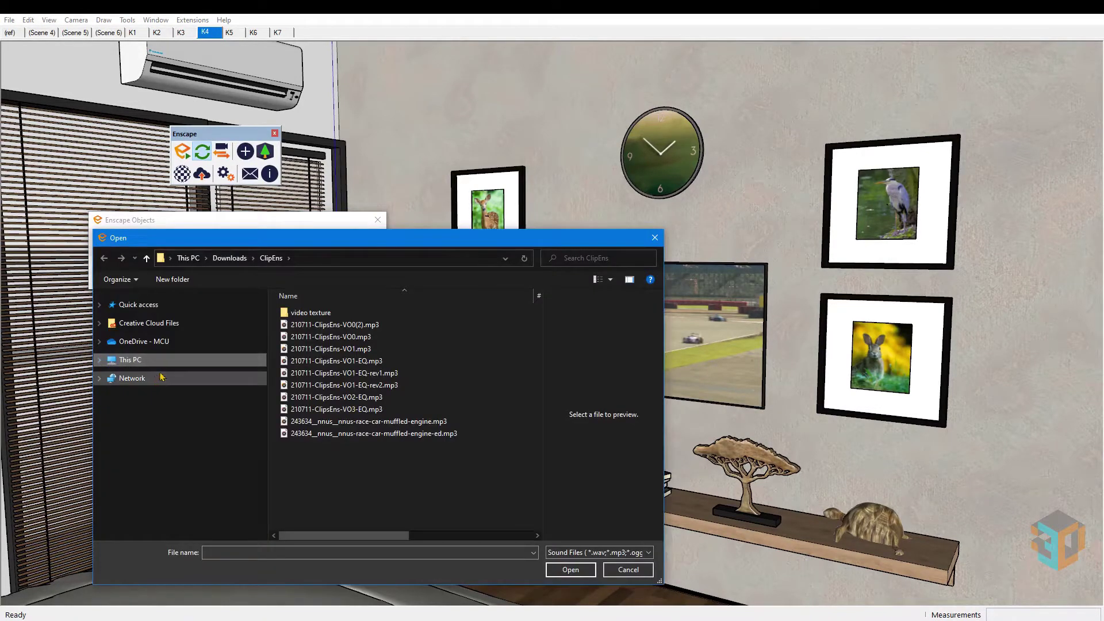
left_click(342, 439)
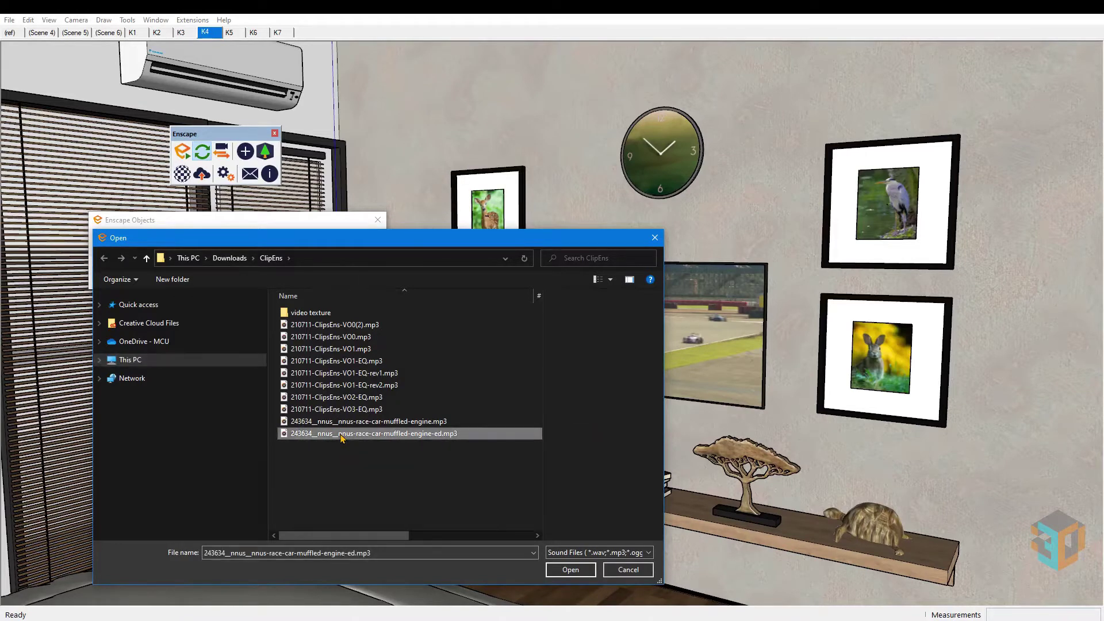
left_click(564, 574)
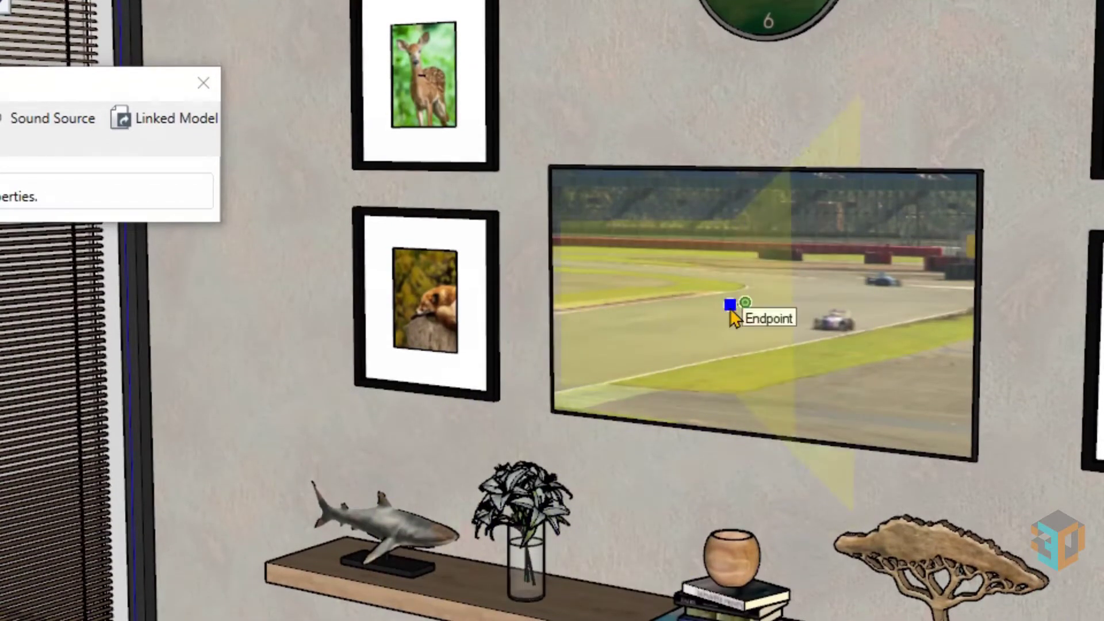
Place the engine sound source on the TV screen face
left_click(730, 308)
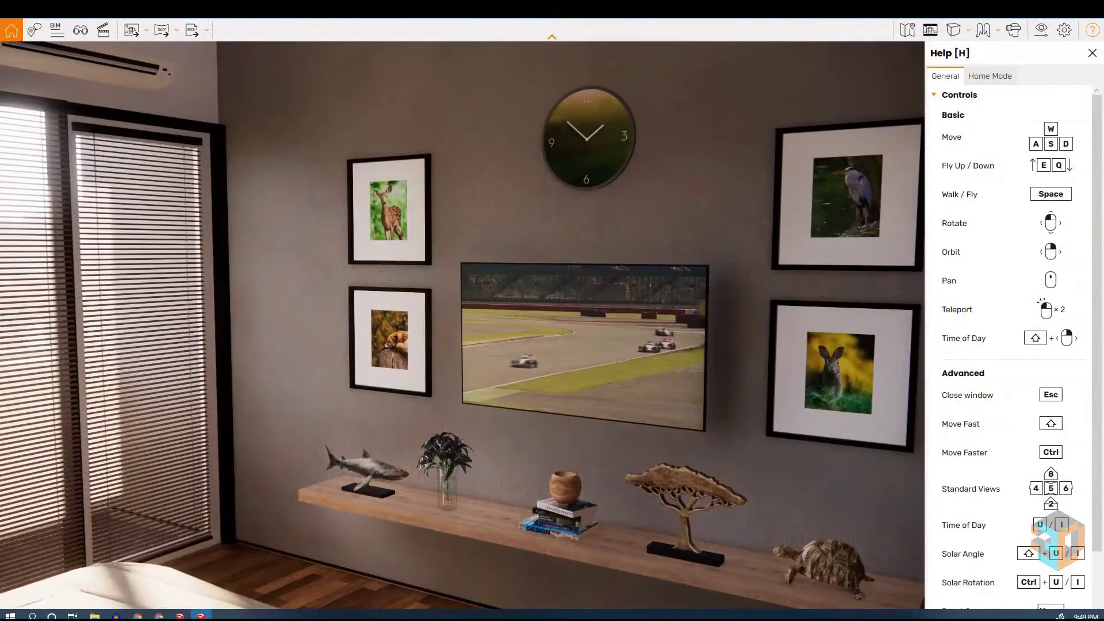
Turn on Enable Sound in Enscape's Sound settings, leaving Show Sound Sources unchecked
left_click(1064, 31)
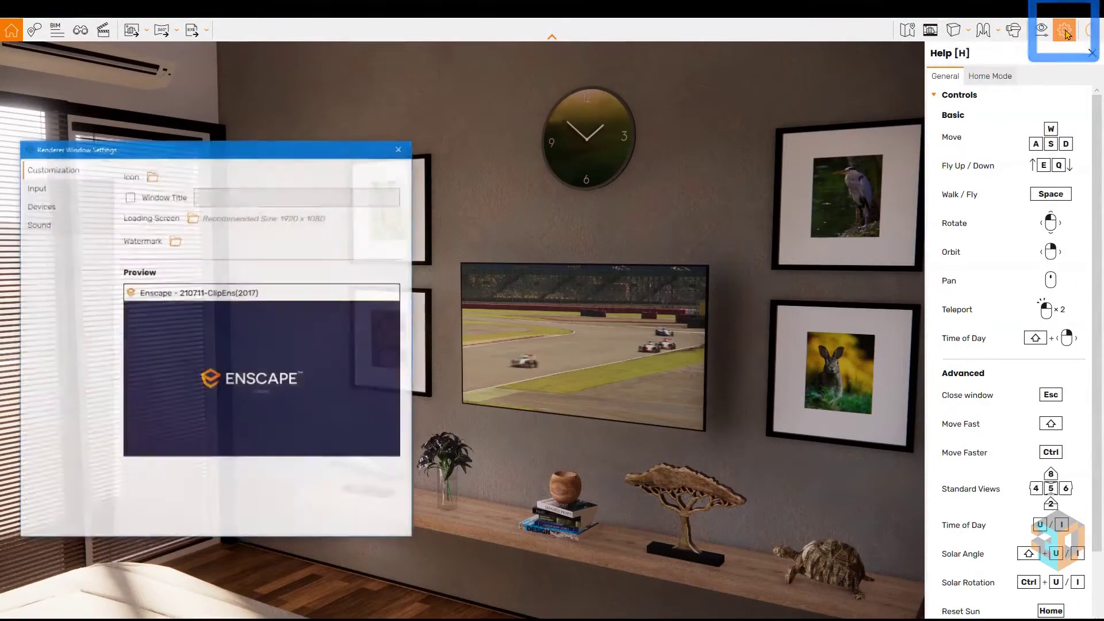
left_click(38, 226)
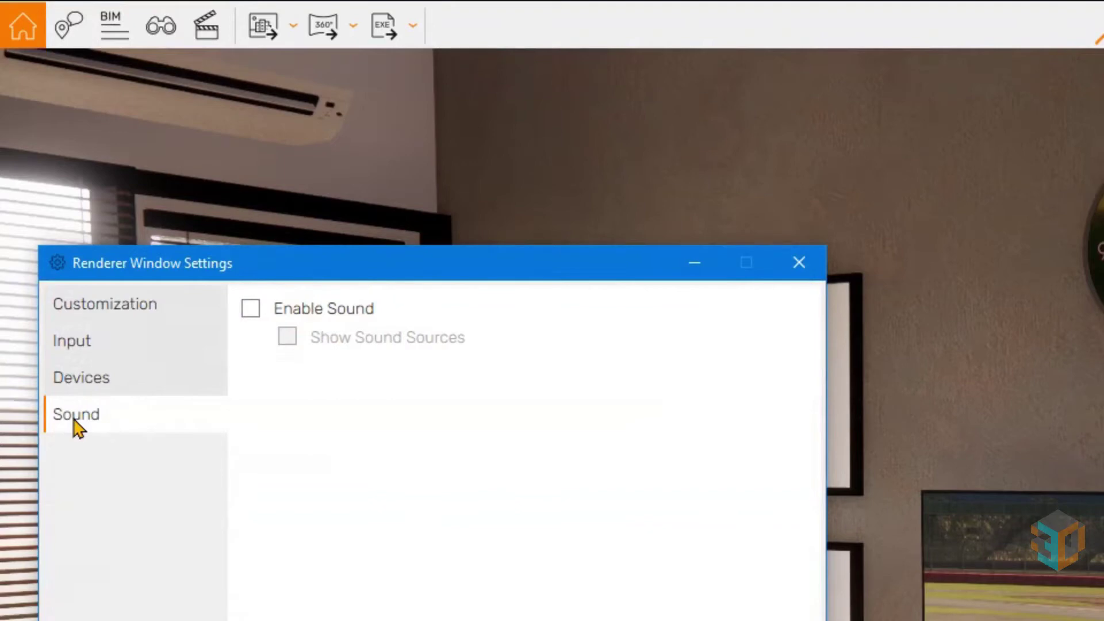
left_click(251, 310)
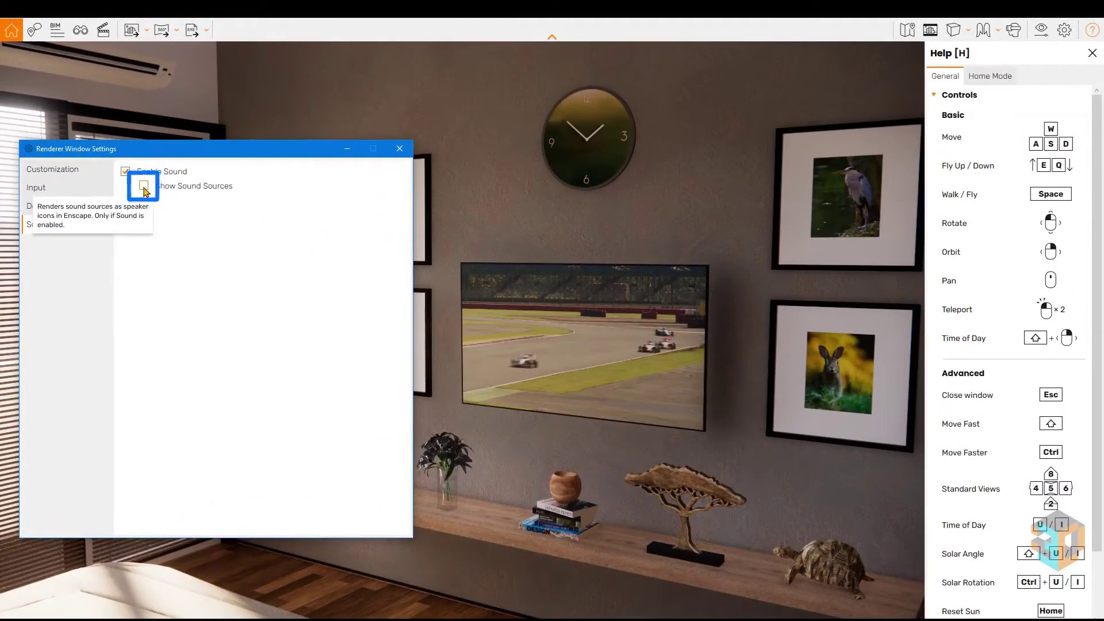
left_click(144, 189)
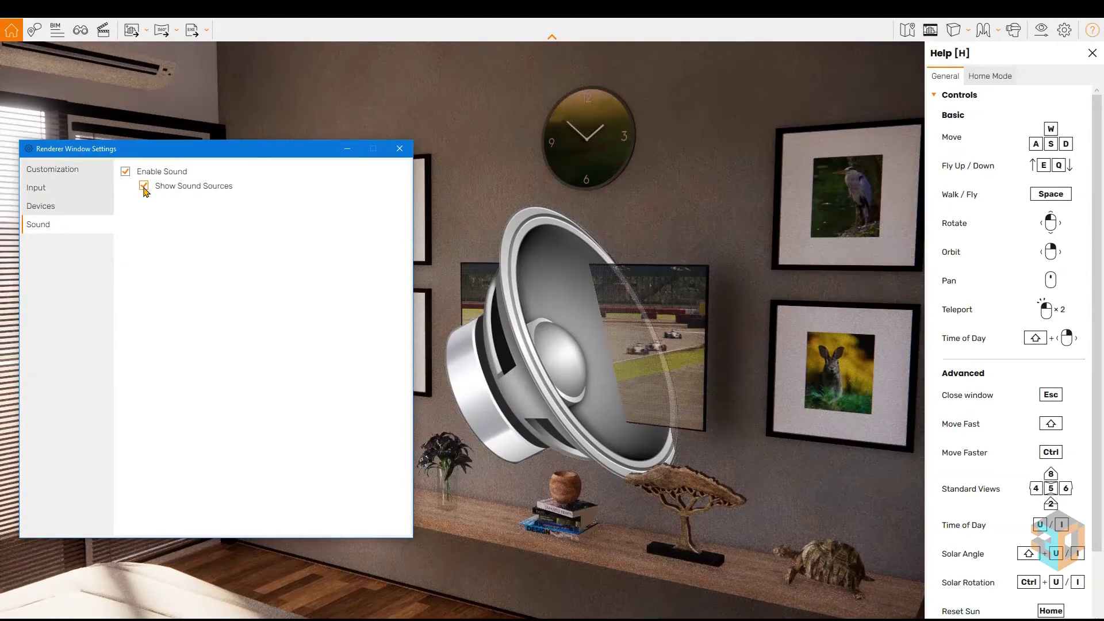
left_click(144, 187)
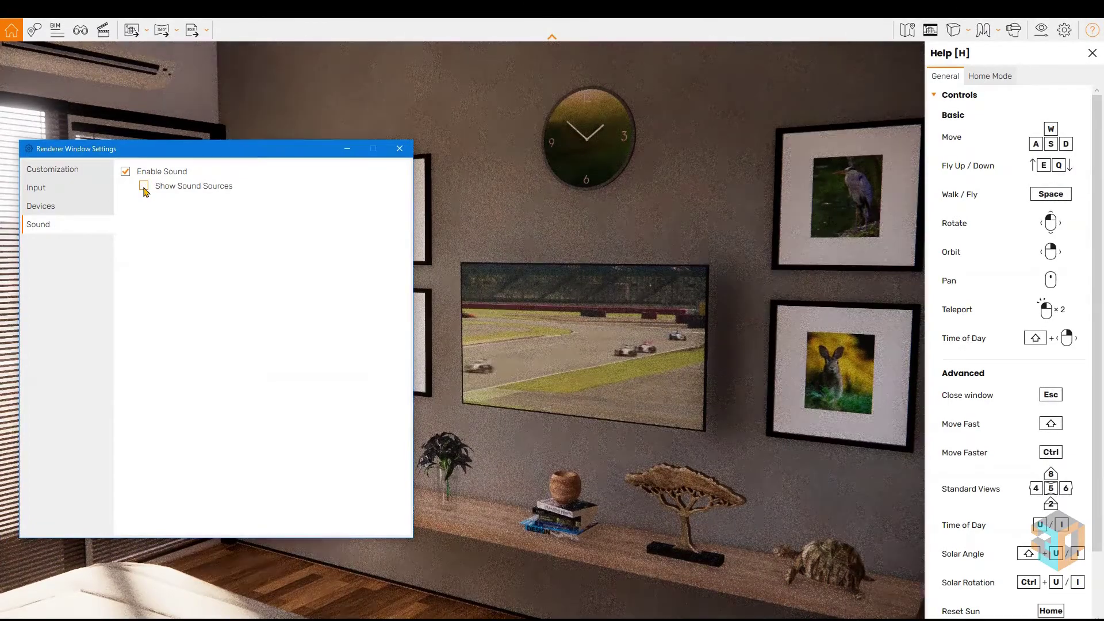
left_click(144, 187)
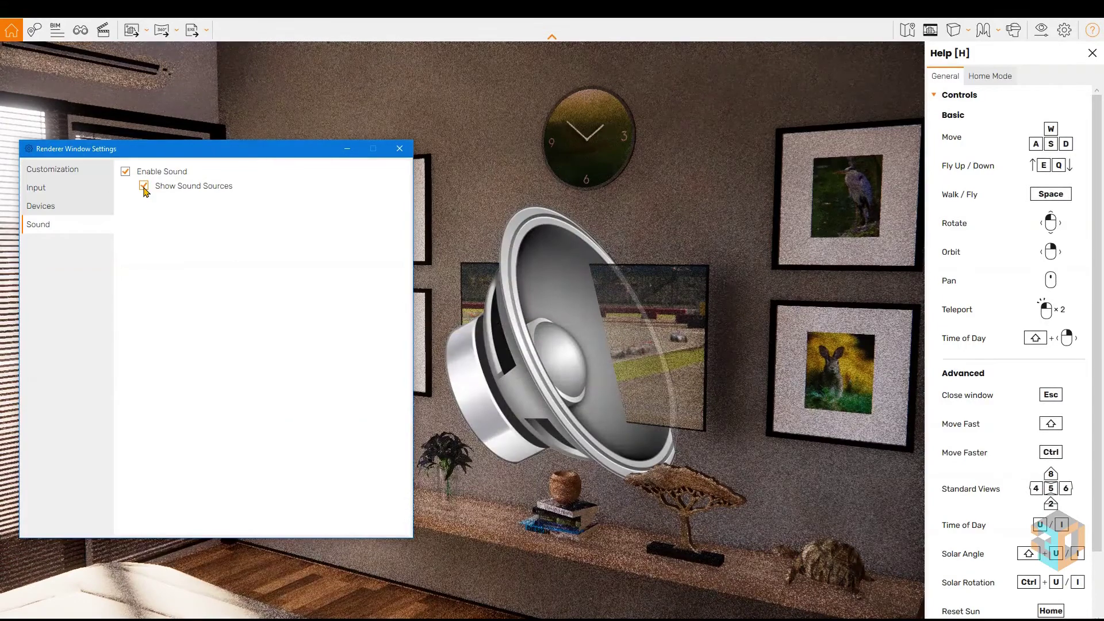
left_click(144, 188)
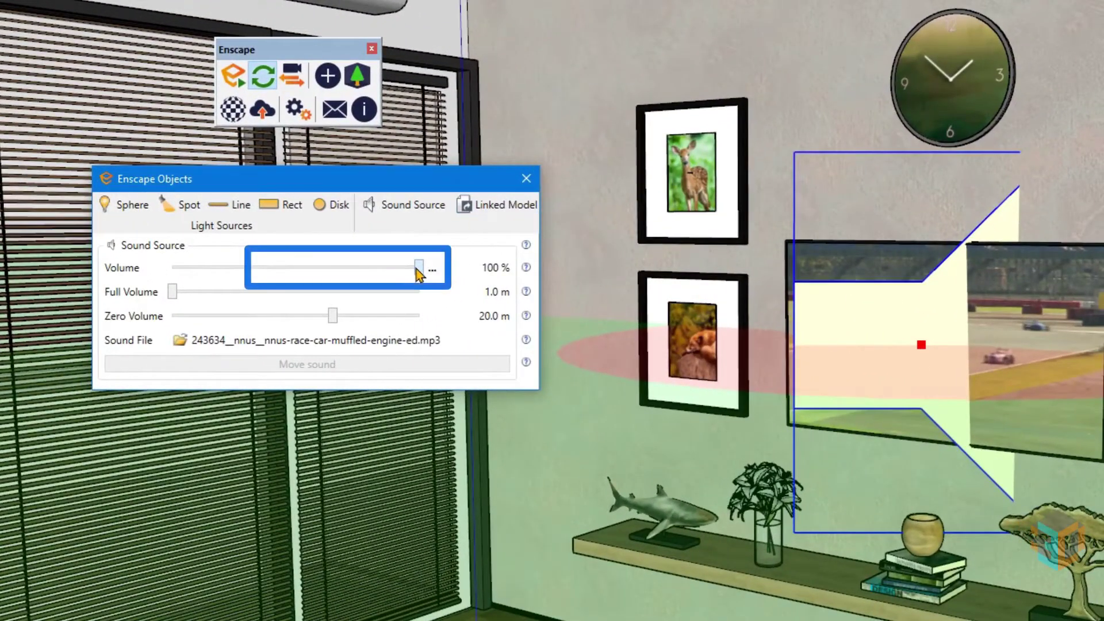
Set the engine sound source's volume to exactly 75%, then open the Zero Volume options
left_click_drag(419, 267, 359, 274)
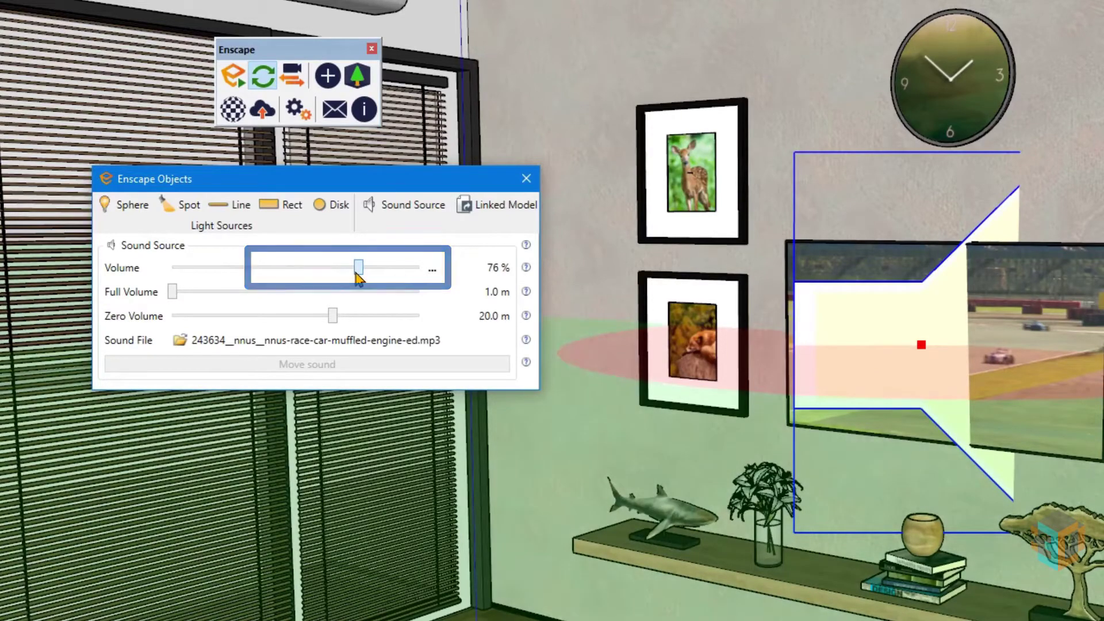
left_click(433, 269)
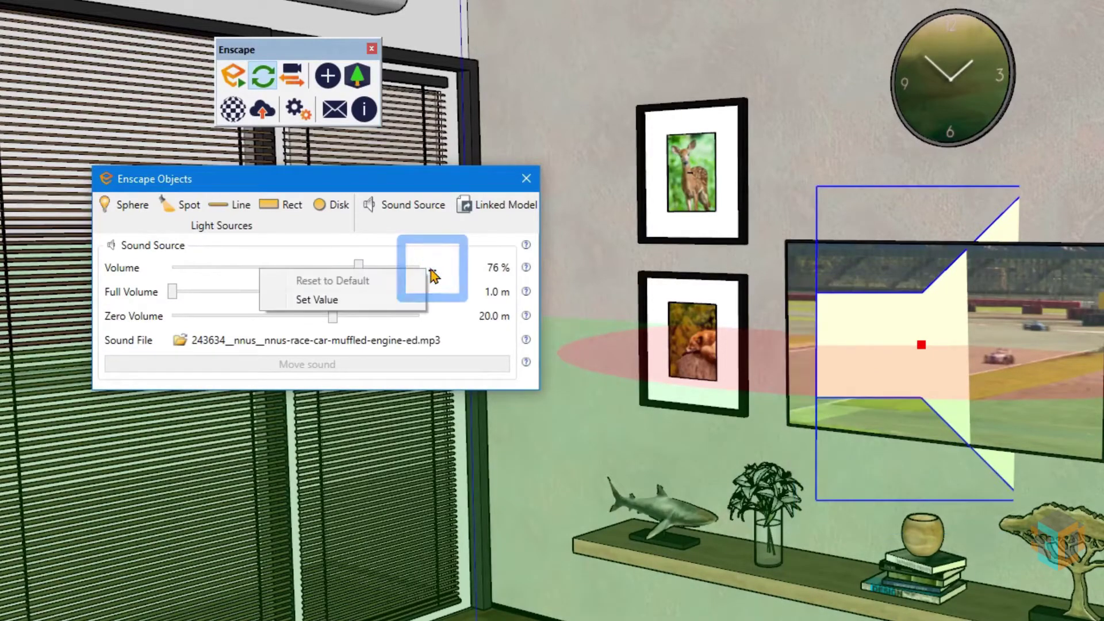
left_click(379, 300)
type("75")
key("Return")
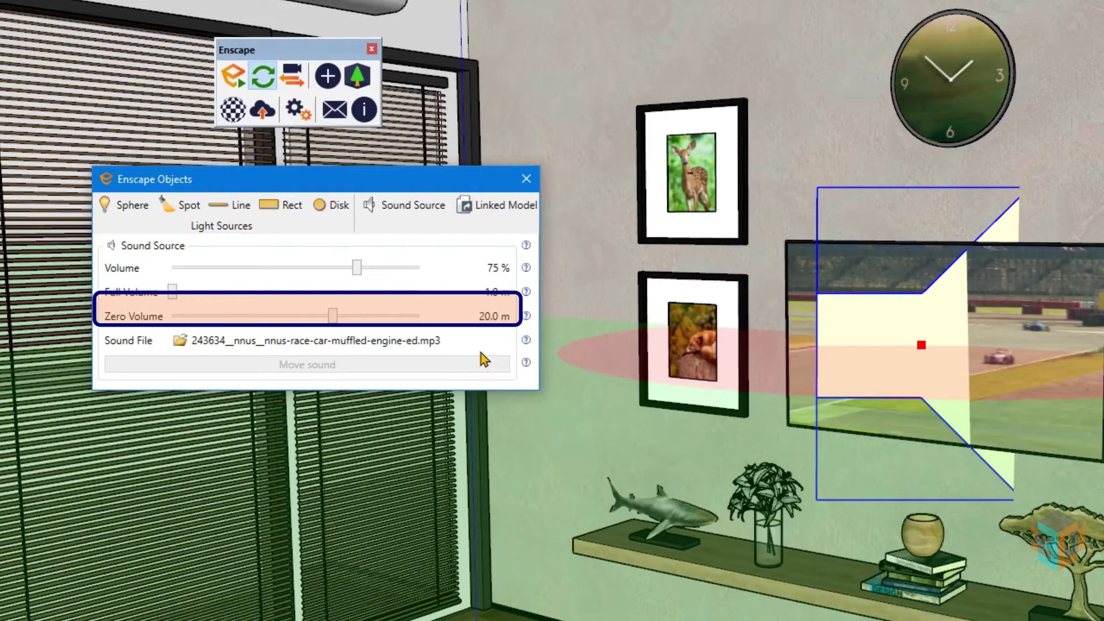
left_click(432, 317)
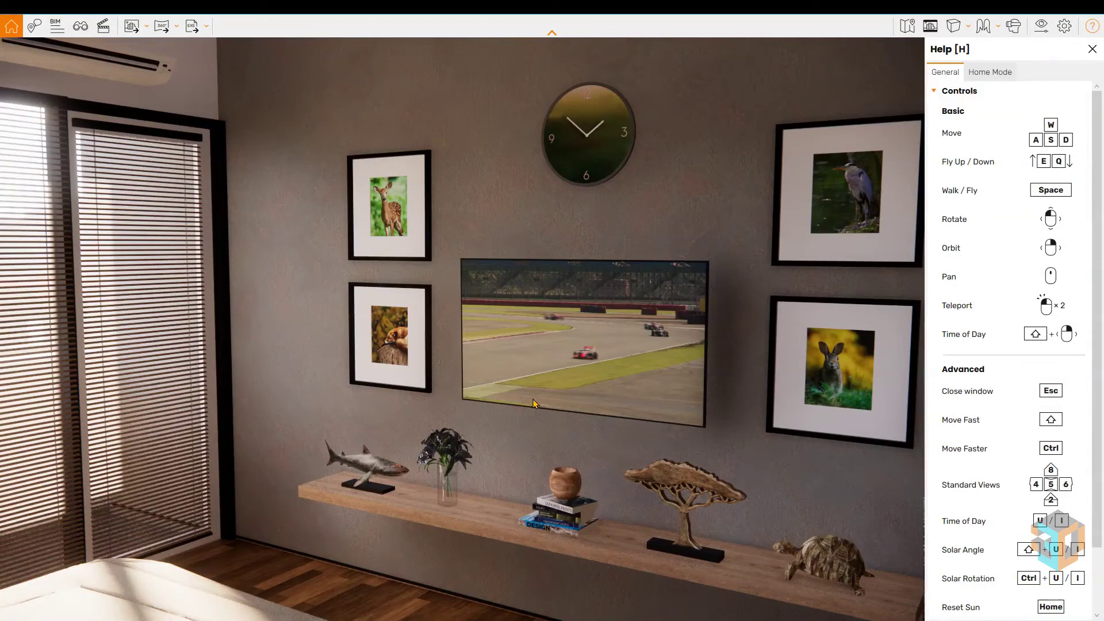
Walk toward the TV wall and back to preview the race video and engine sound
key("w")
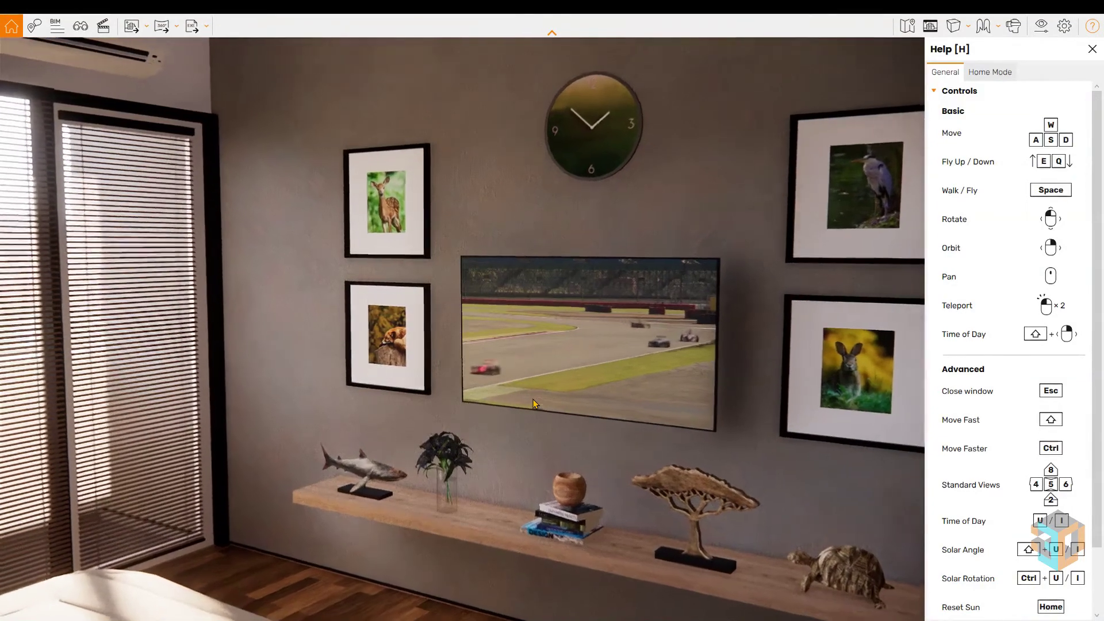
key("w")
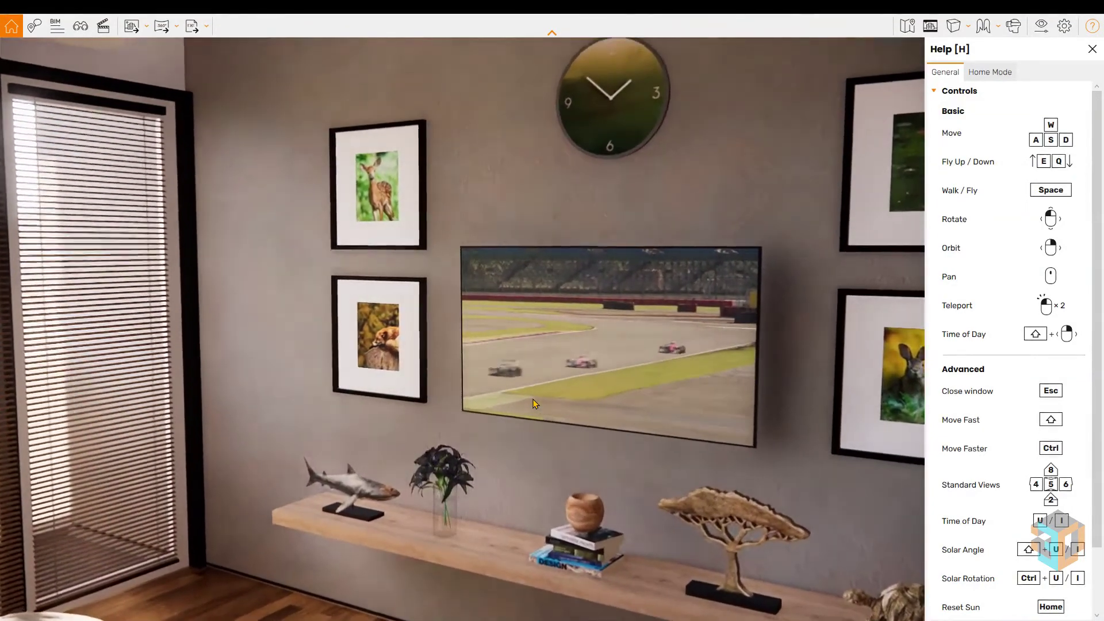
key("w")
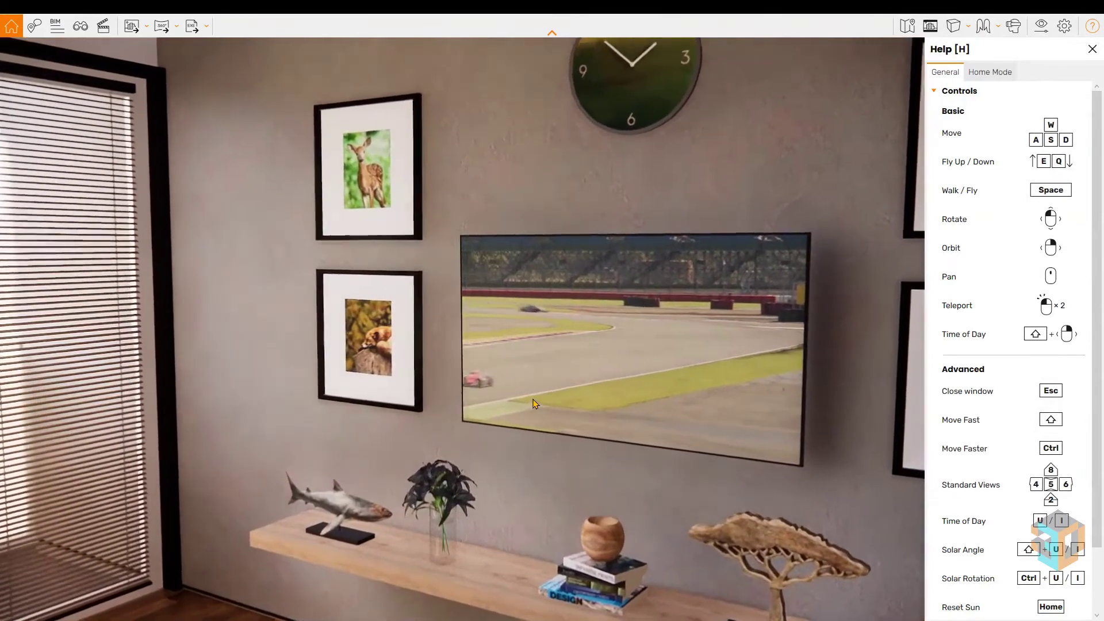
key("w")
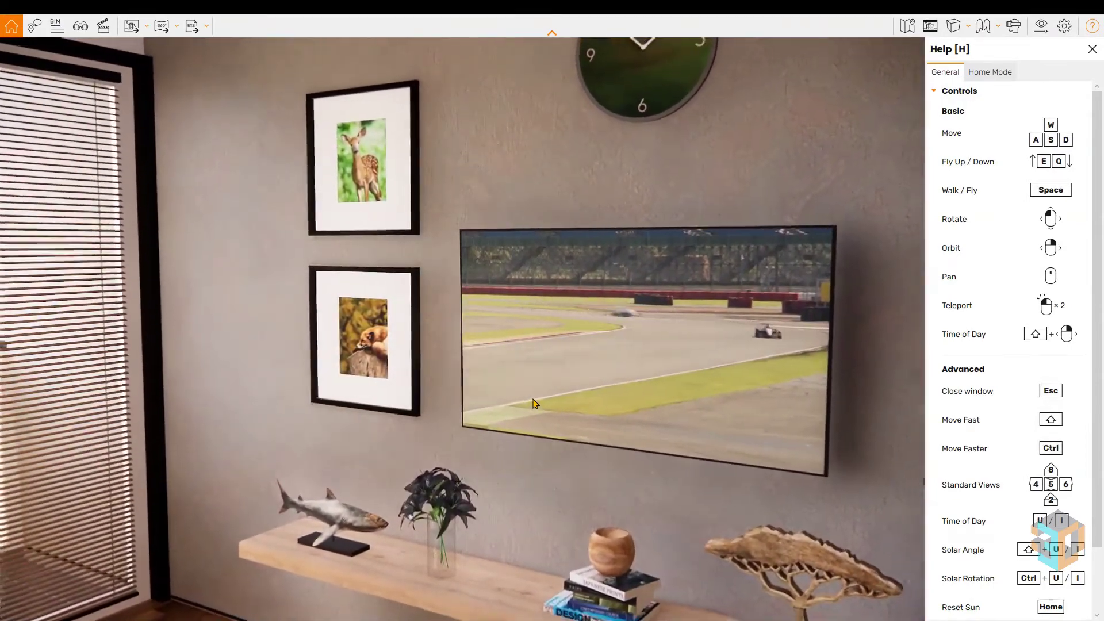
key("s")
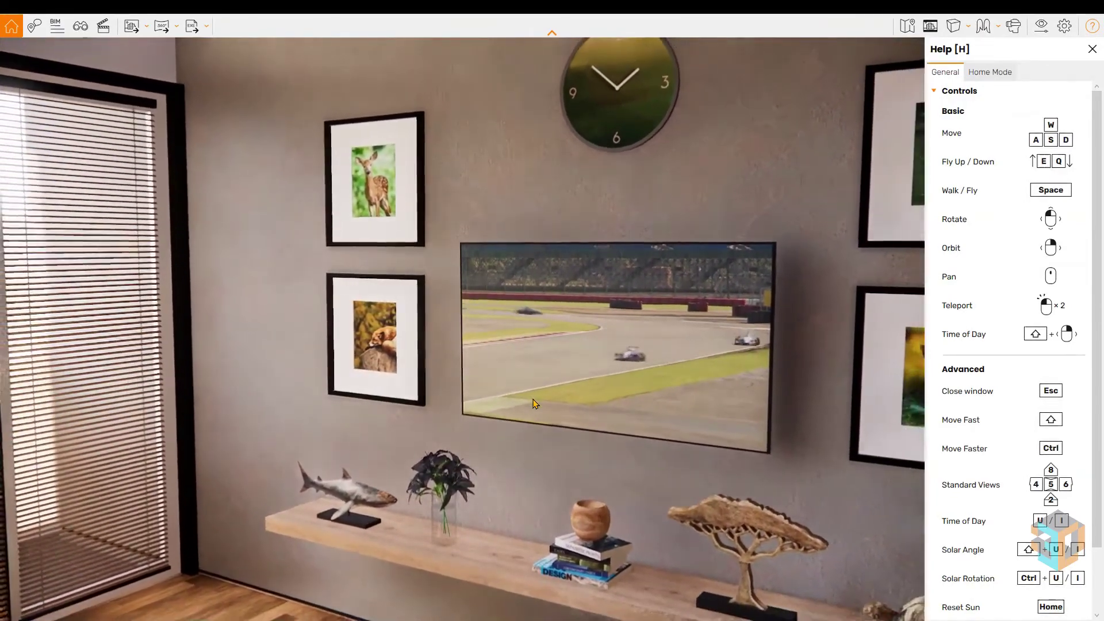
key("s")
key("s")
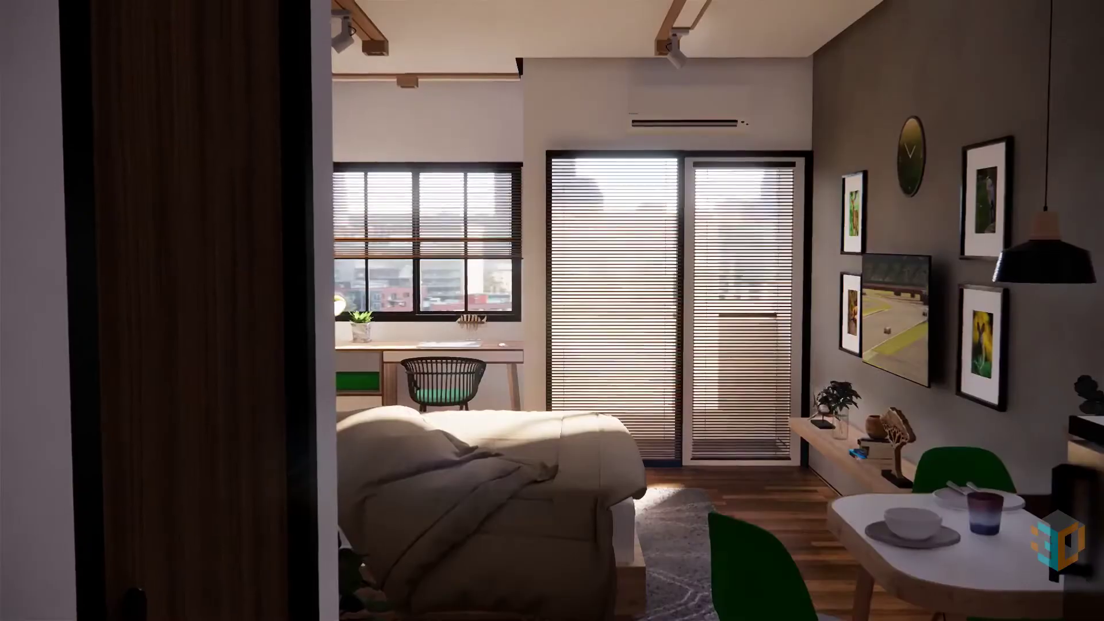